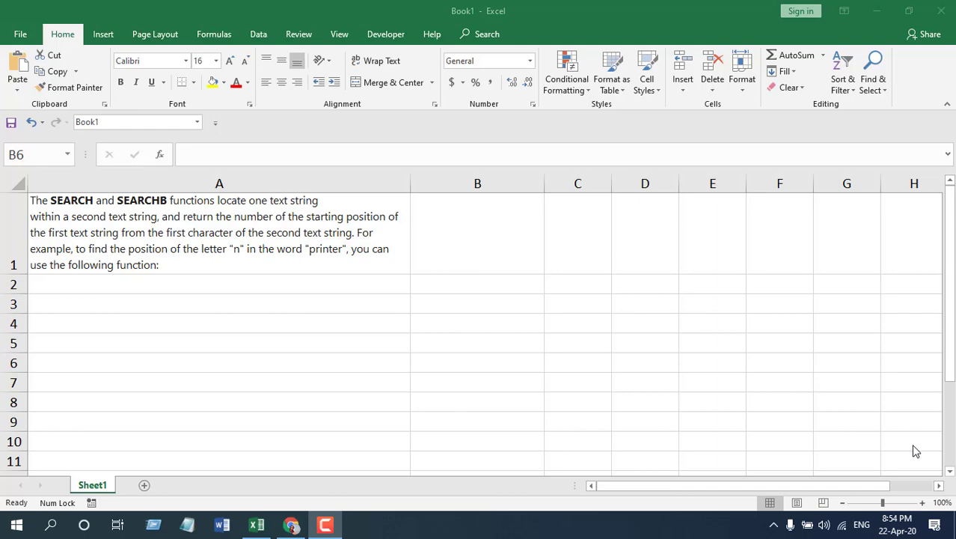
Step: Start a SEARCH formula in cell B1 with "search" as the text to find
click(438, 222)
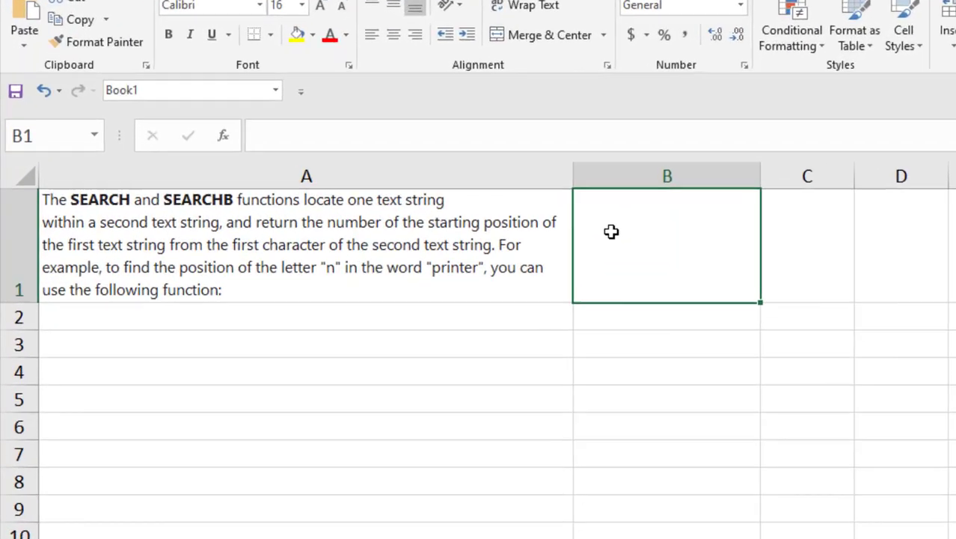
text(=Sear)
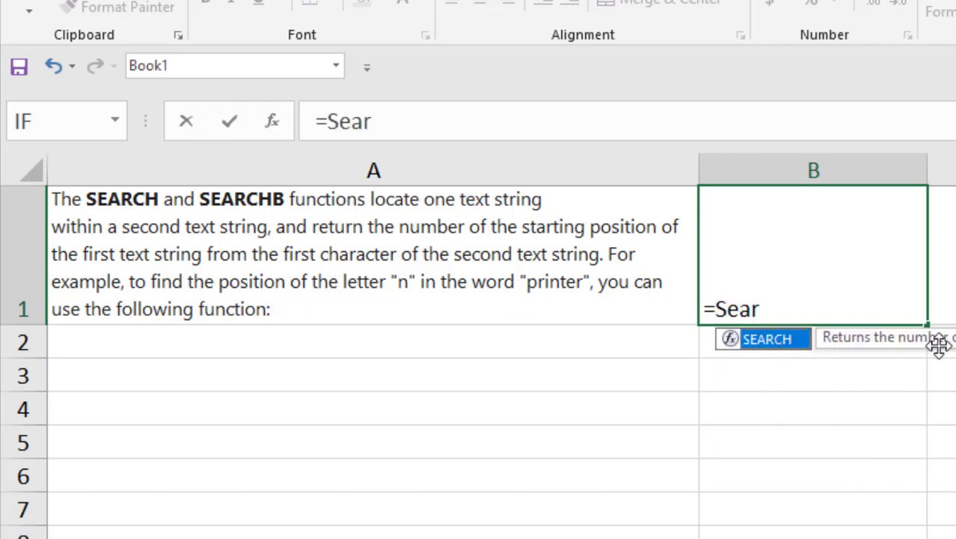
drag(942, 347, 569, 127)
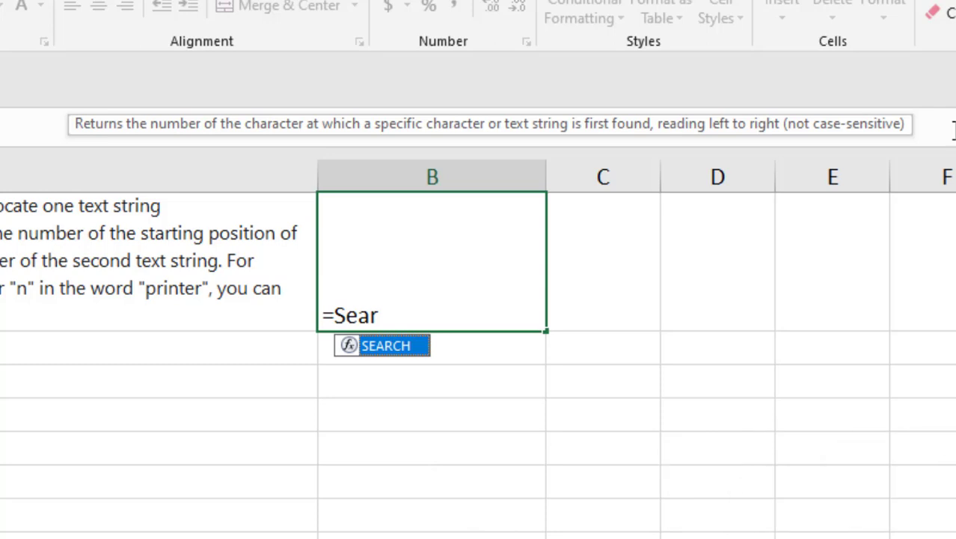
double_click(401, 348)
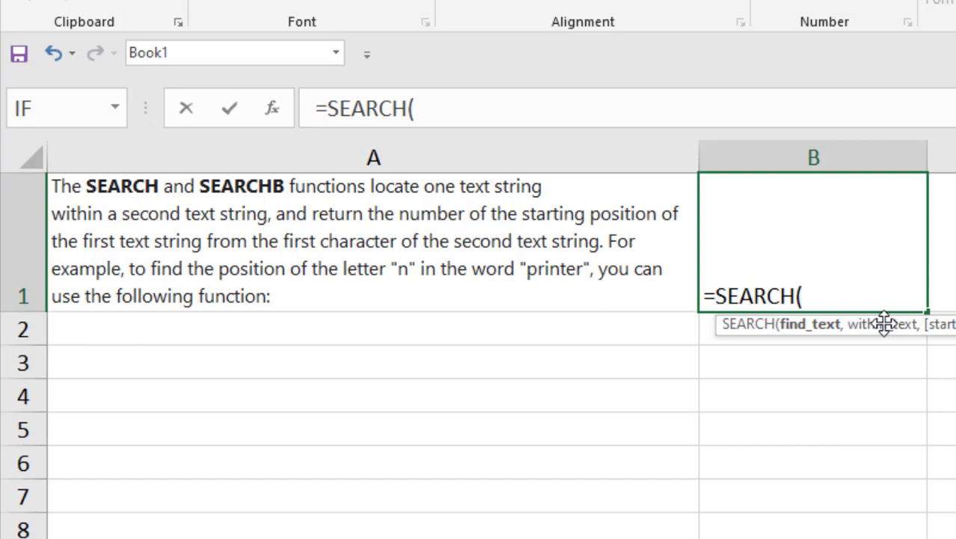
text("search")
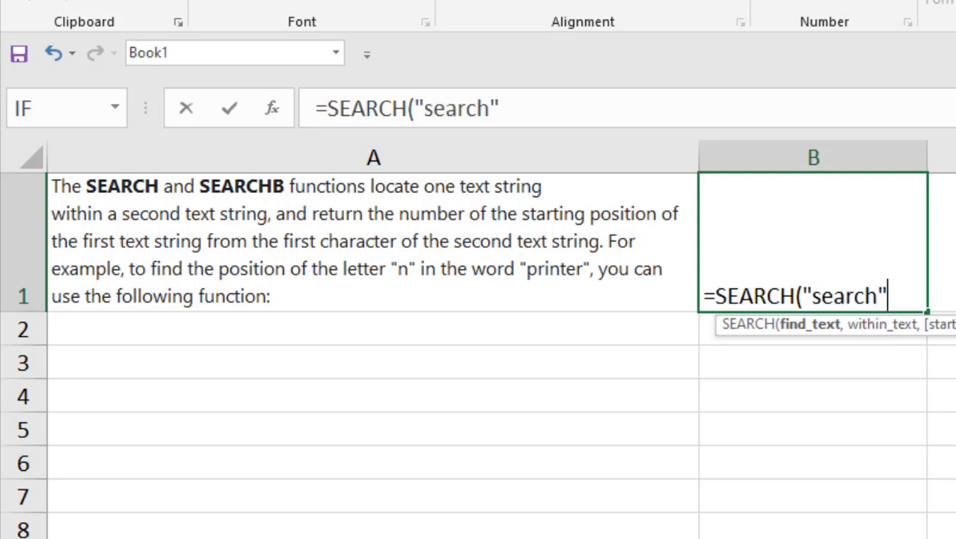
text(,)
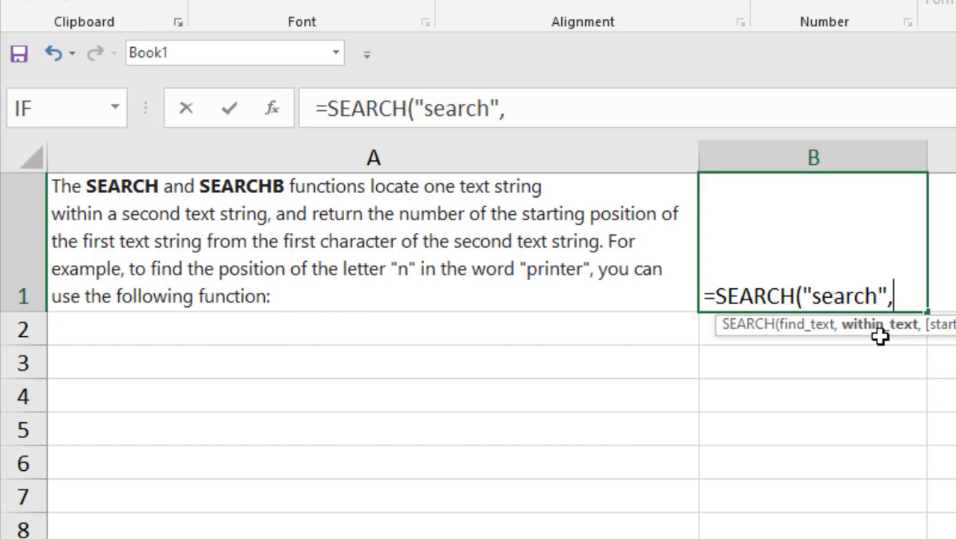
drag(812, 296, 883, 297)
click(895, 297)
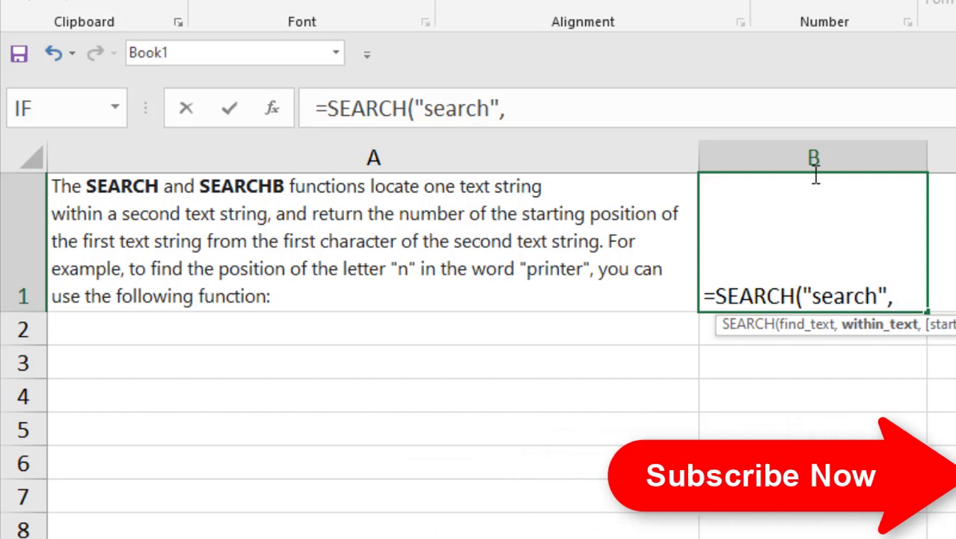
Step: Complete the B1 formula with cell A1 as the text to search within, omitting the start number
click(386, 228)
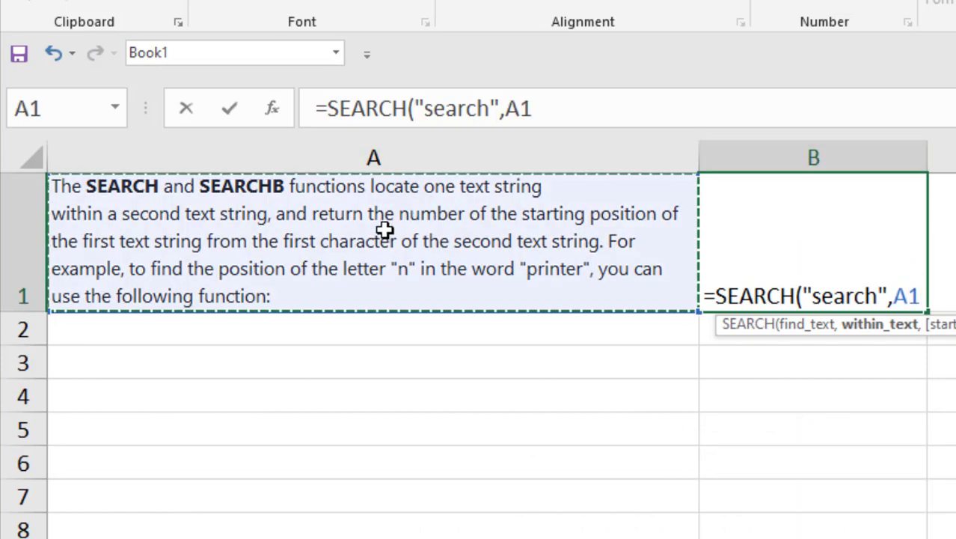
text(,)
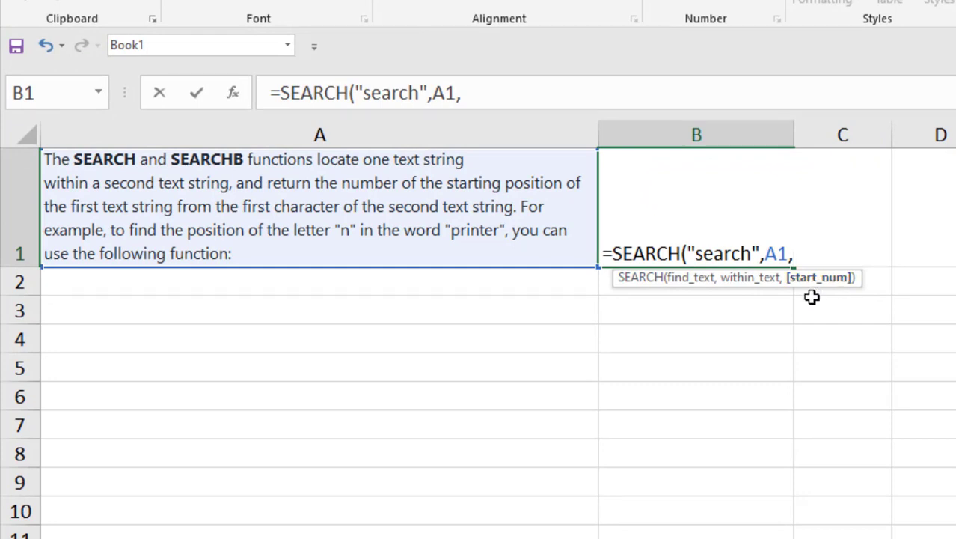
key(BackSpace)
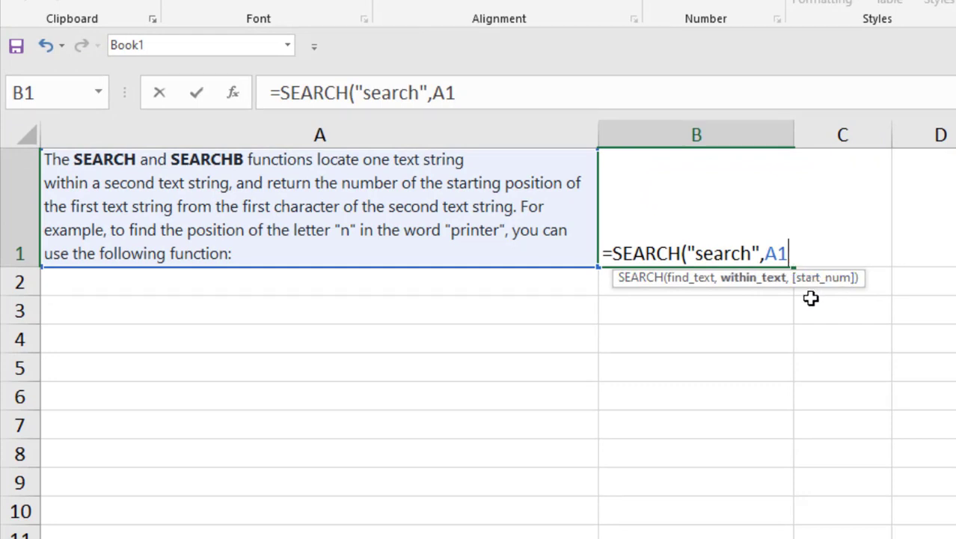
text())
key(Return)
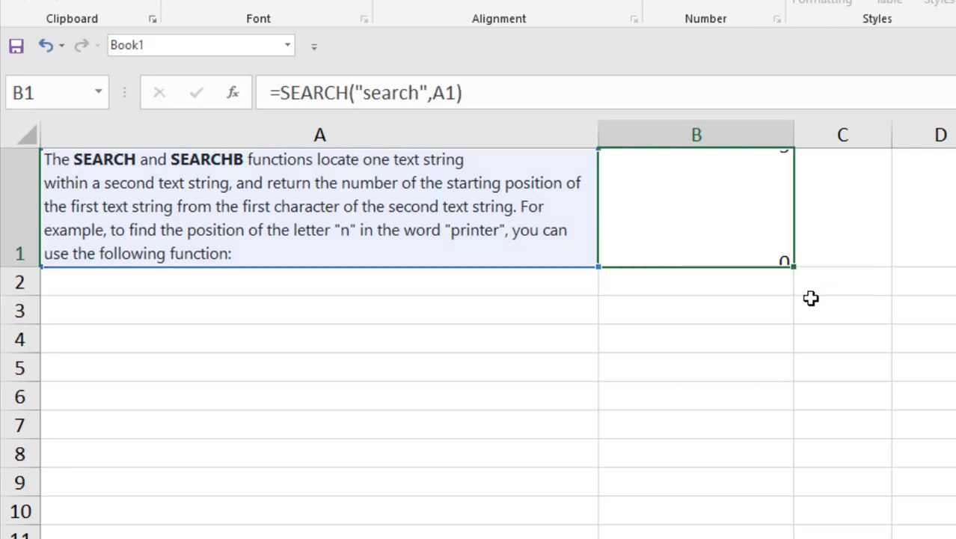
key(Up)
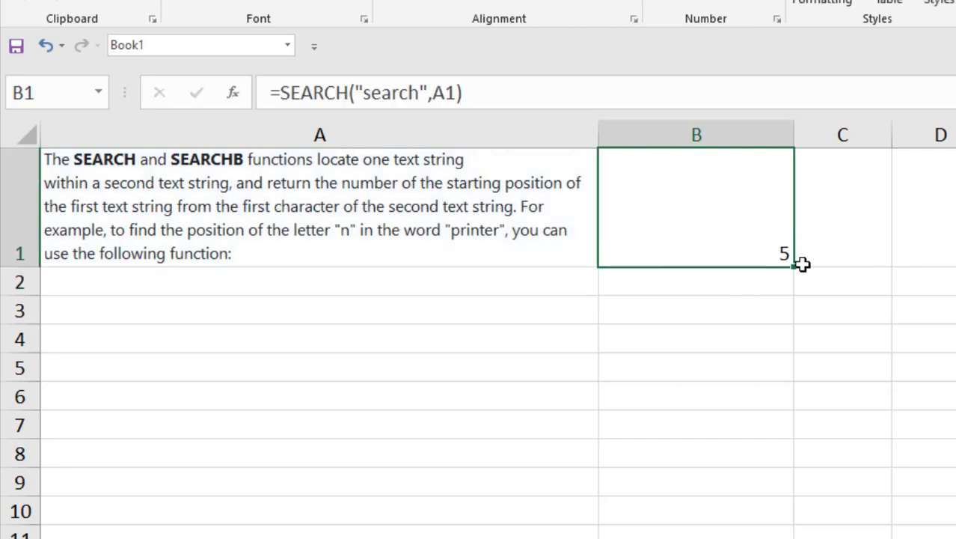
Step: Examine where the first word SEARCH begins in the A1 text and compare it with the result in B1
click(49, 161)
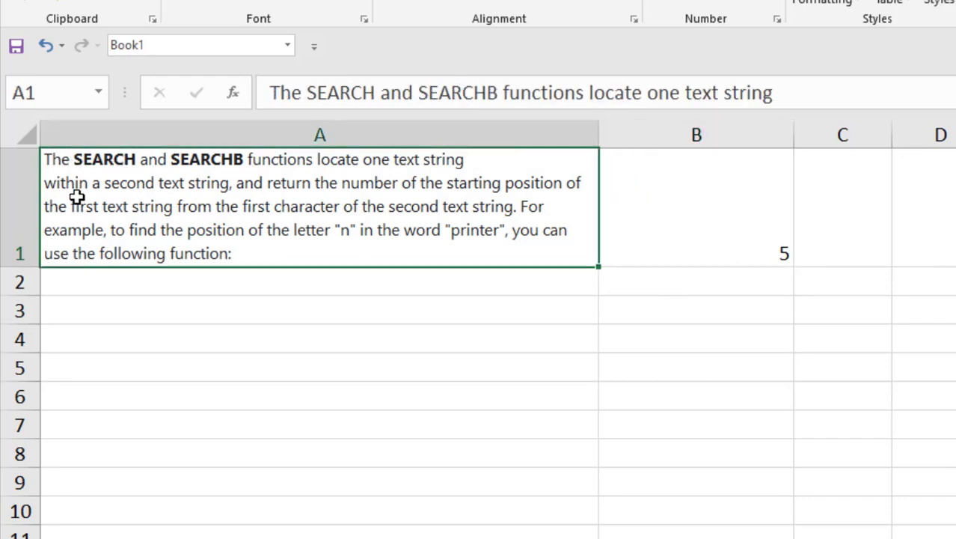
double_click(49, 160)
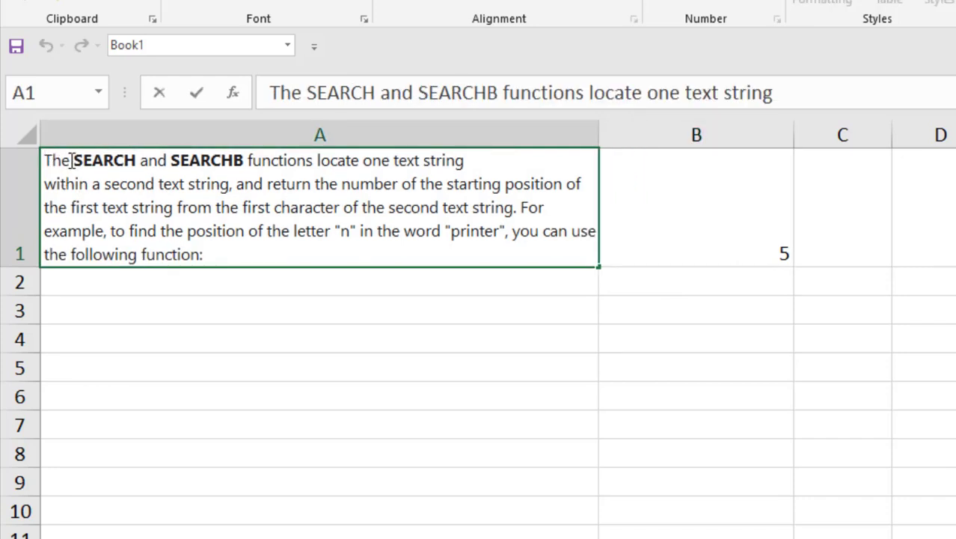
click(71, 161)
drag(74, 162, 138, 161)
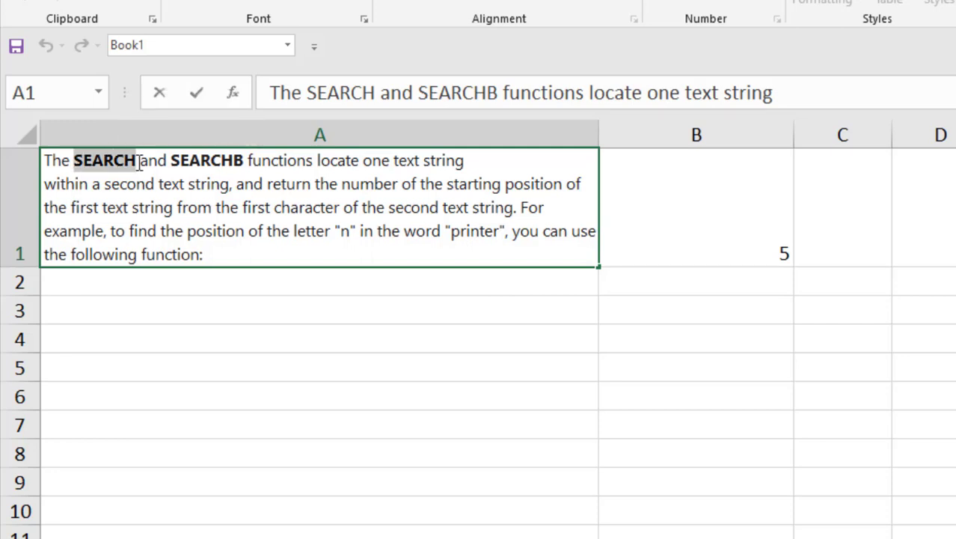
click(737, 239)
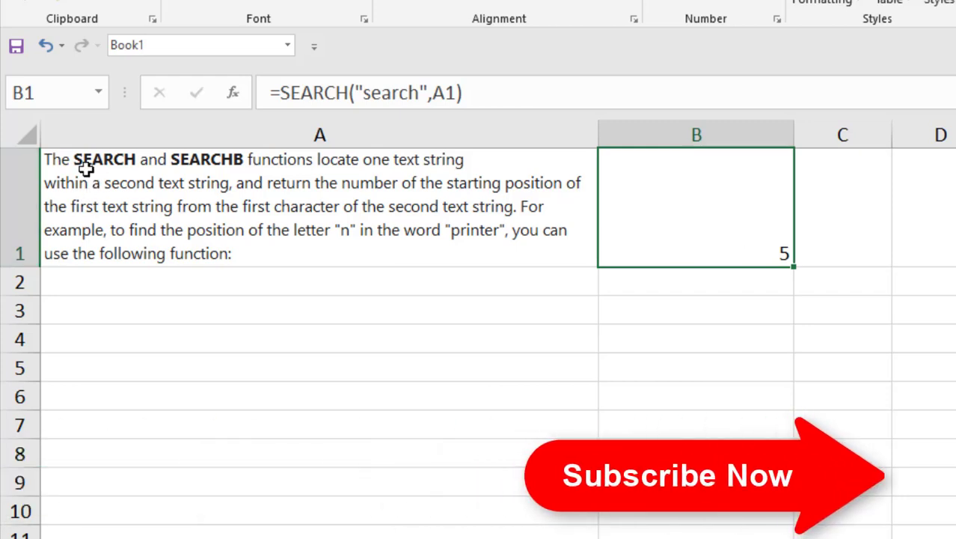
click(182, 262)
click(734, 207)
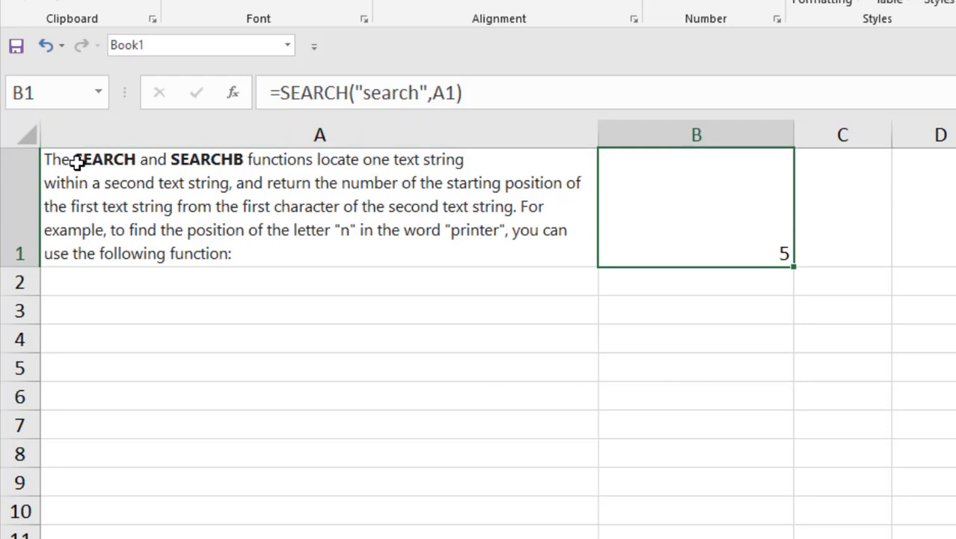
Step: Add a start number of 6 to the SEARCH formula in B1
double_click(789, 247)
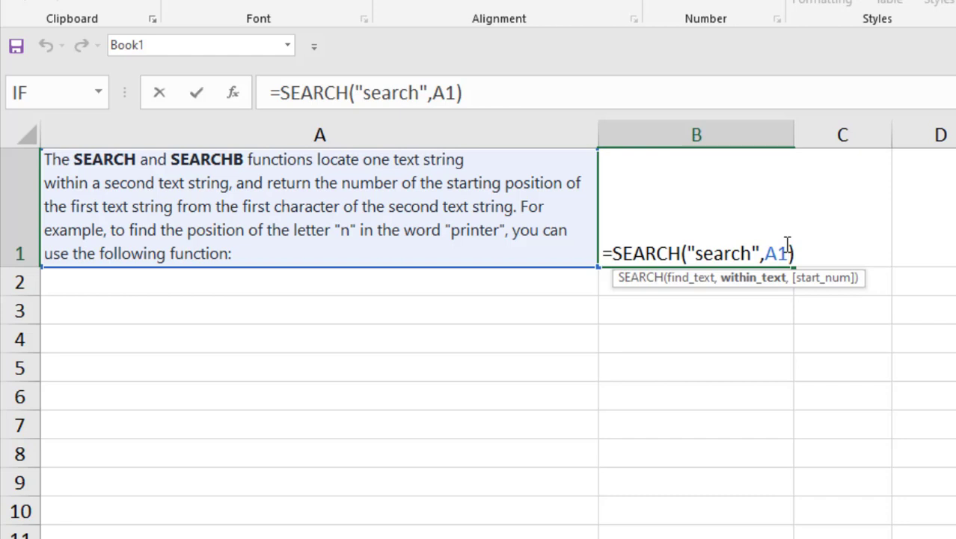
text(,)
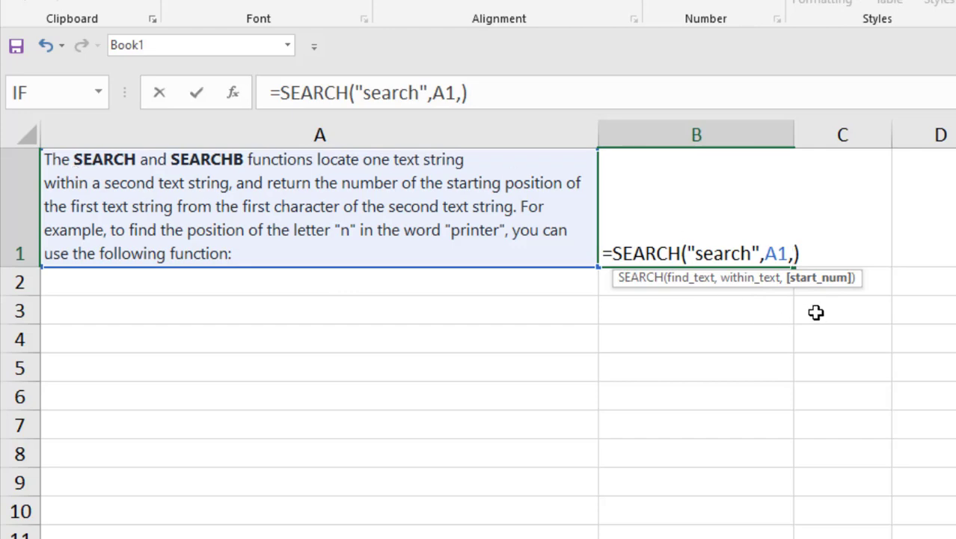
text(6)
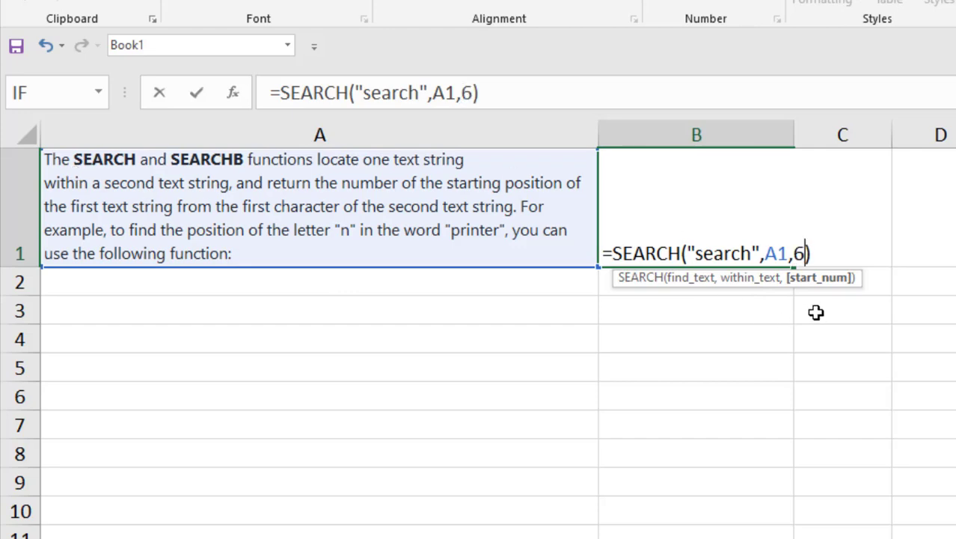
key(Return)
click(756, 256)
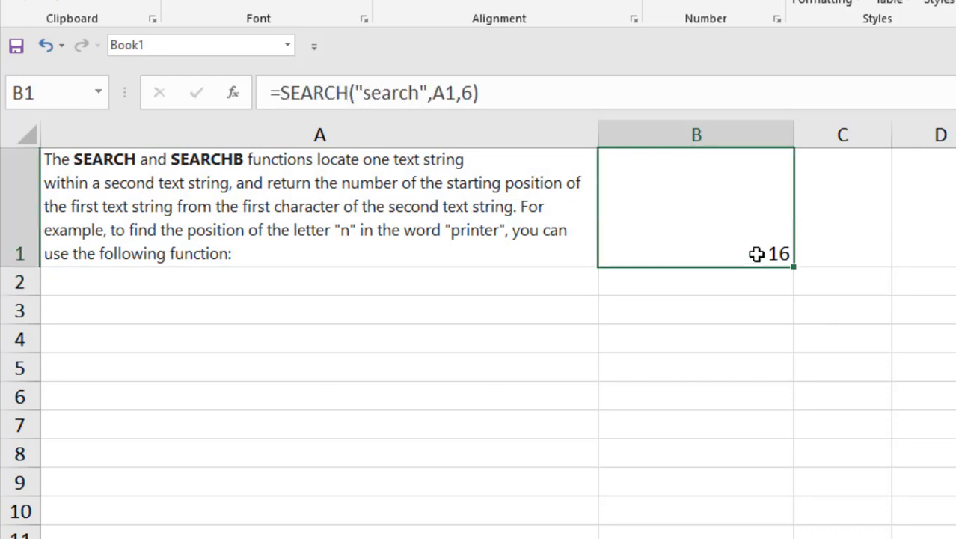
Step: Examine the words SEARCH and SEARCHB in the A1 text against the formula and result in B1
double_click(177, 160)
drag(172, 161, 243, 173)
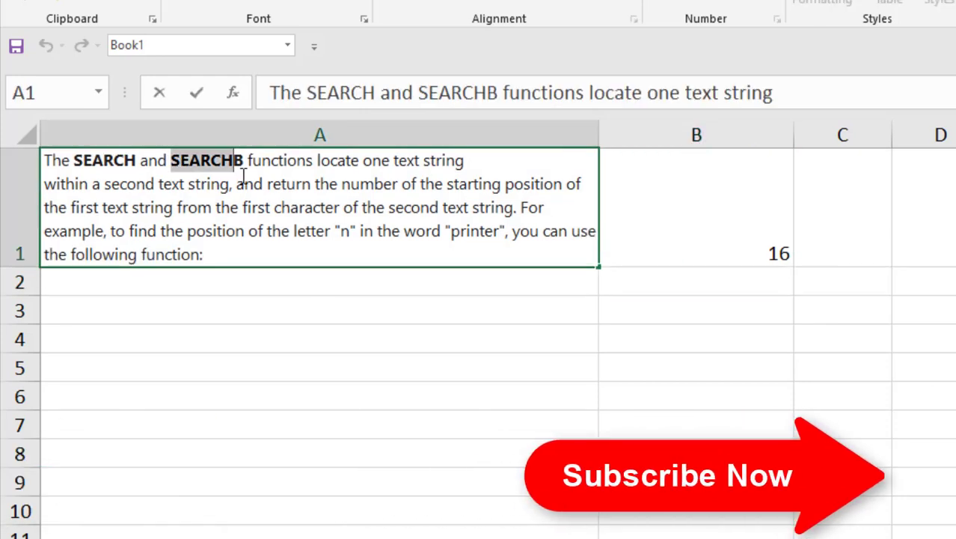
click(736, 224)
double_click(719, 238)
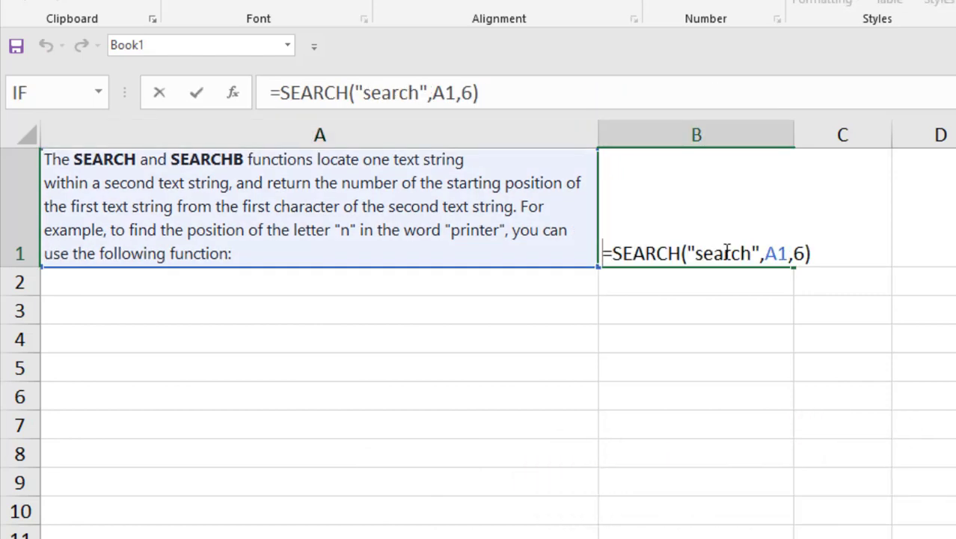
key(Return)
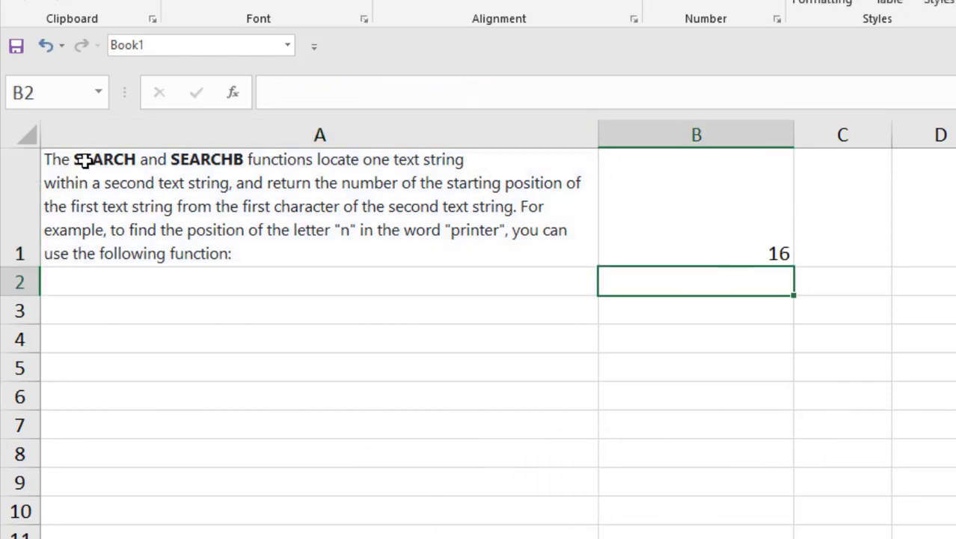
double_click(83, 161)
drag(83, 161, 243, 162)
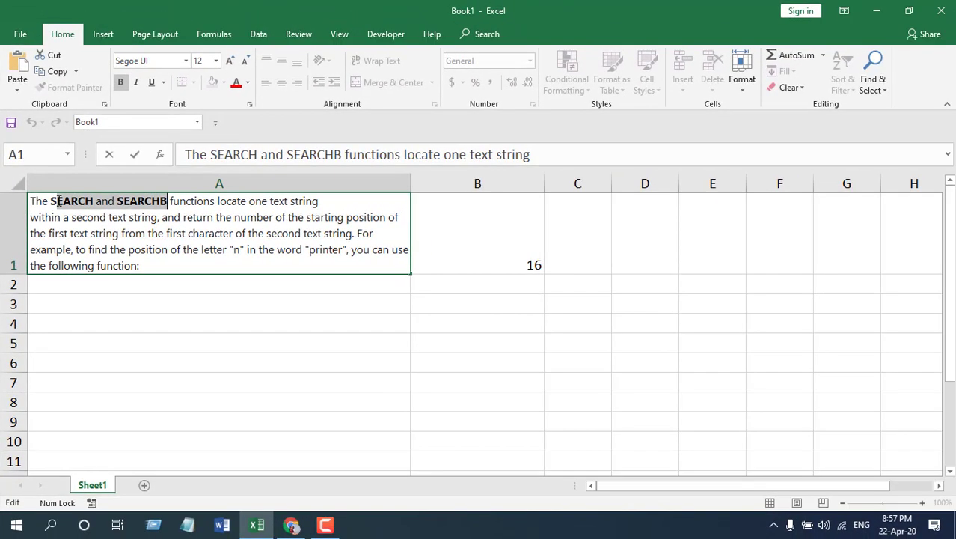
click(729, 258)
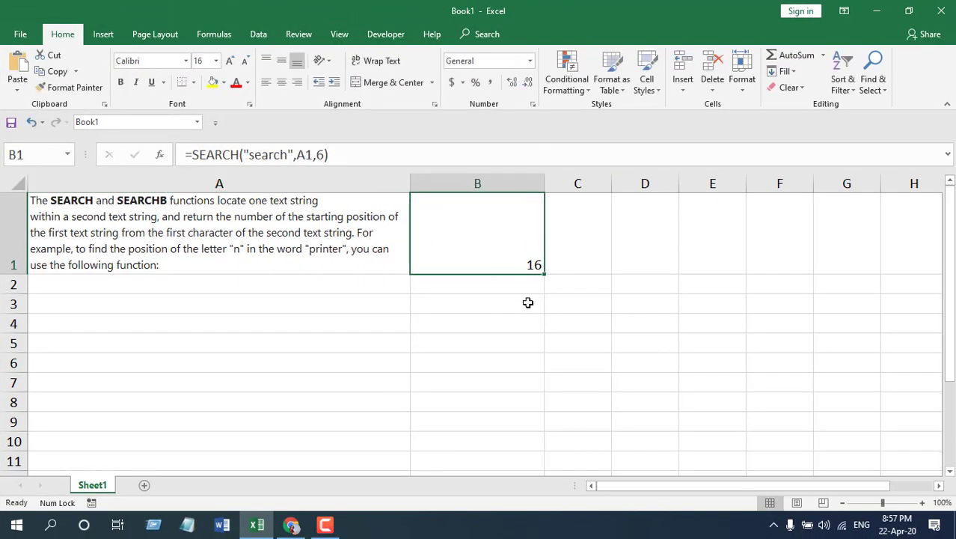